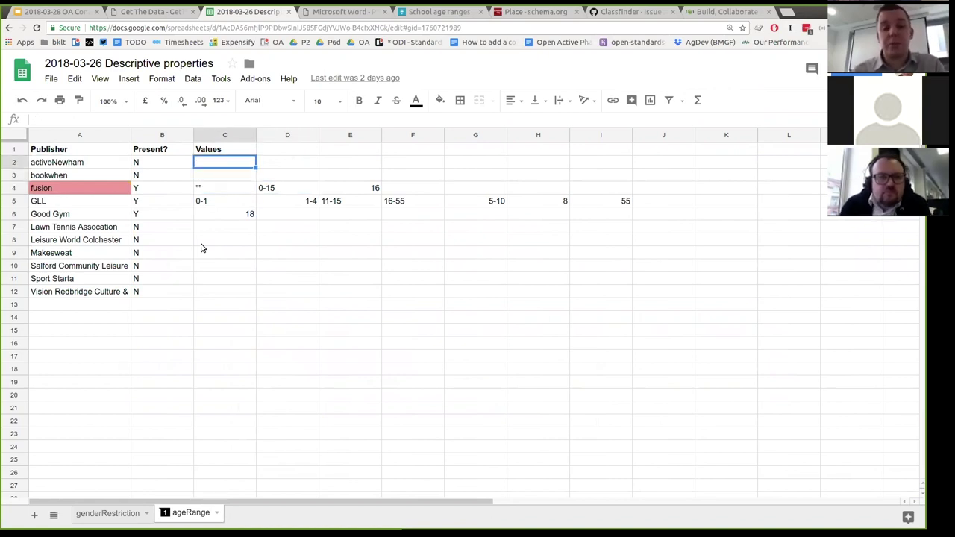
Examine the fusion publisher's row on the ageRange sheet, from its name across its listed values.
key("Down")
key("Down")
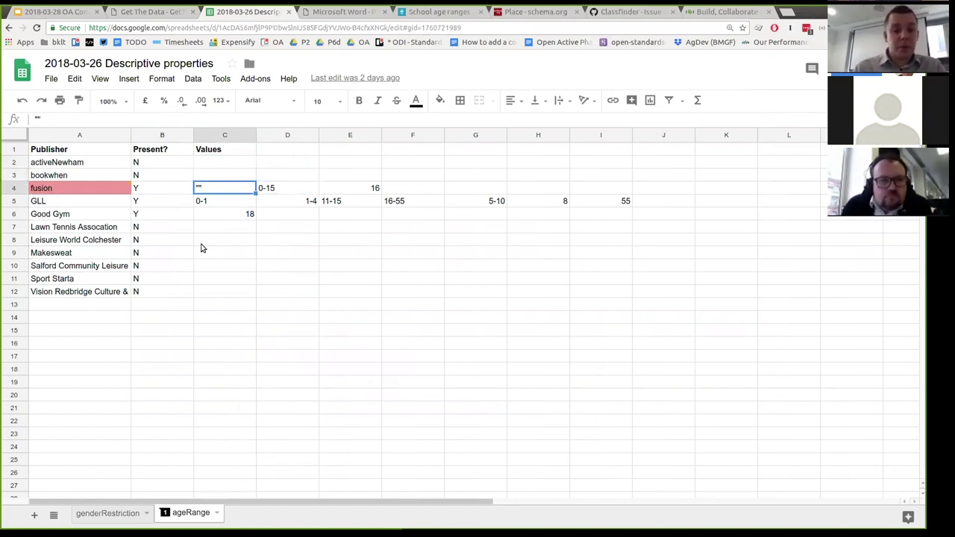
key("Left")
key("Left")
key("Right")
key("Right")
key("Right")
key("Right")
key("shift+Left")
key("shift+Left")
key("shift+Left")
key("shift+Left")
key("Left")
key("Left")
key("Left")
key("Left")
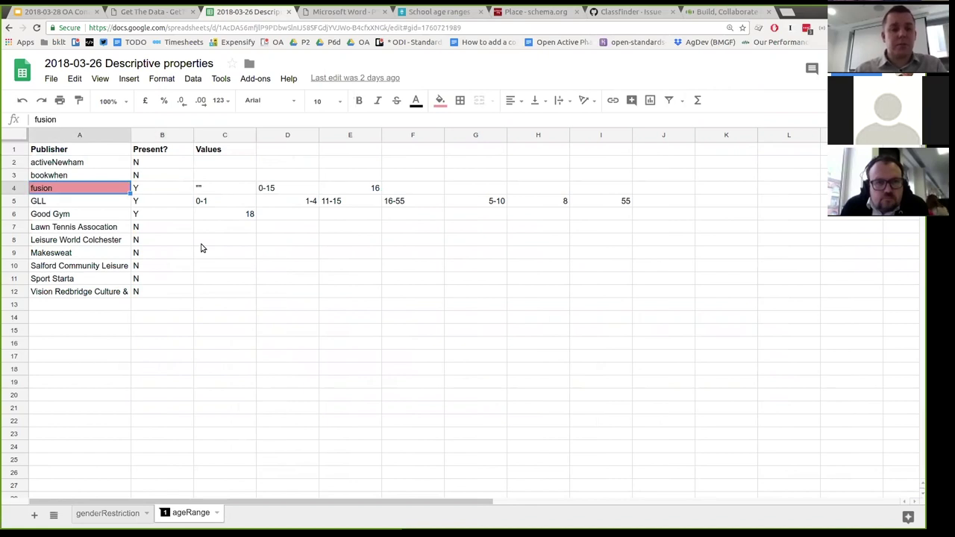
Go through the fusion publisher's individual age range values cell by cell in columns C to E.
key("Right")
key("Right")
key("Right")
key("Right")
key("Right")
key("Left")
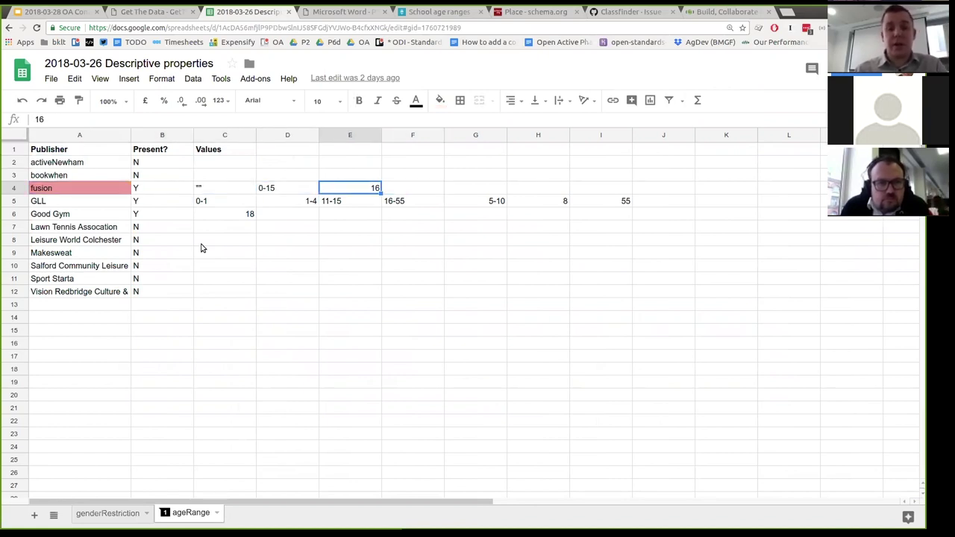
key("Left")
key("Left")
key("Left")
key("Left")
key("Right")
key("Right")
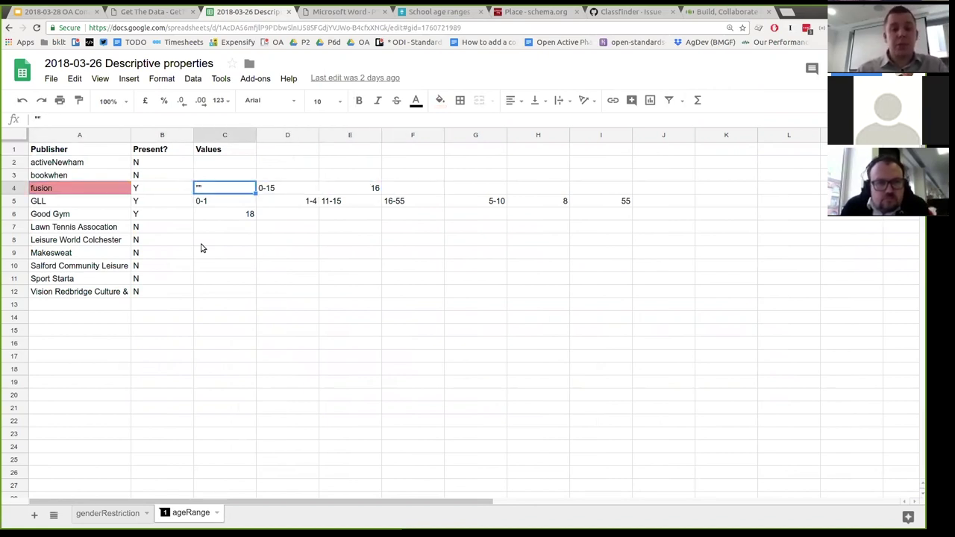
key("Left")
key("Right")
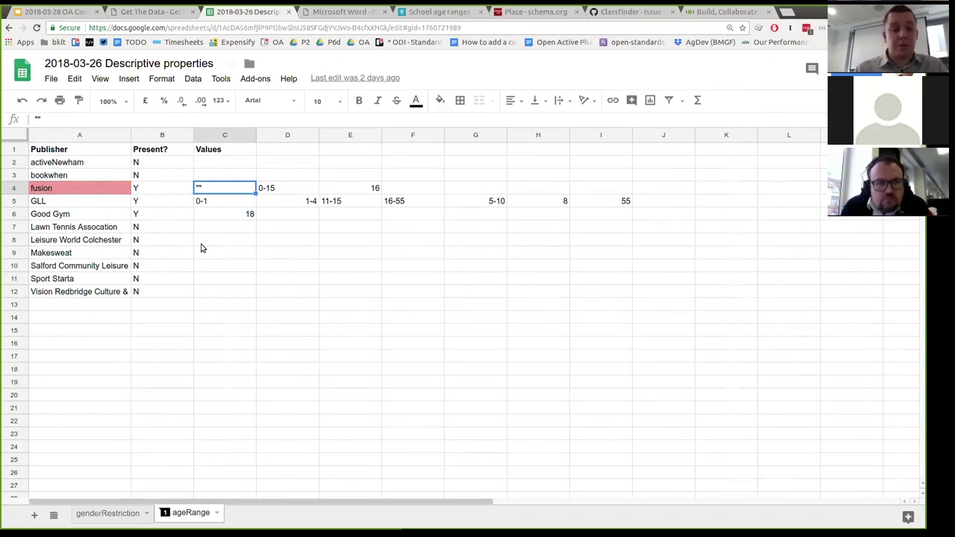
key("Right")
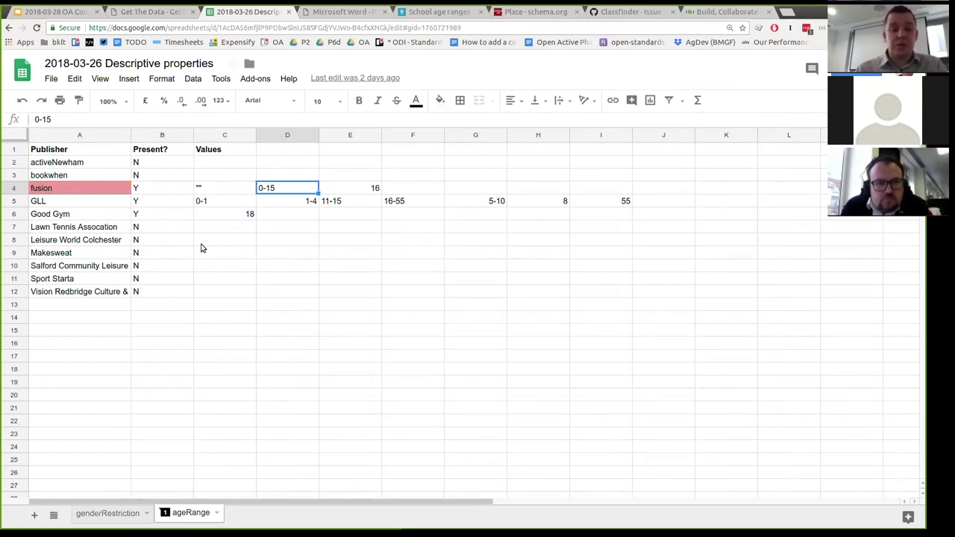
key("Right")
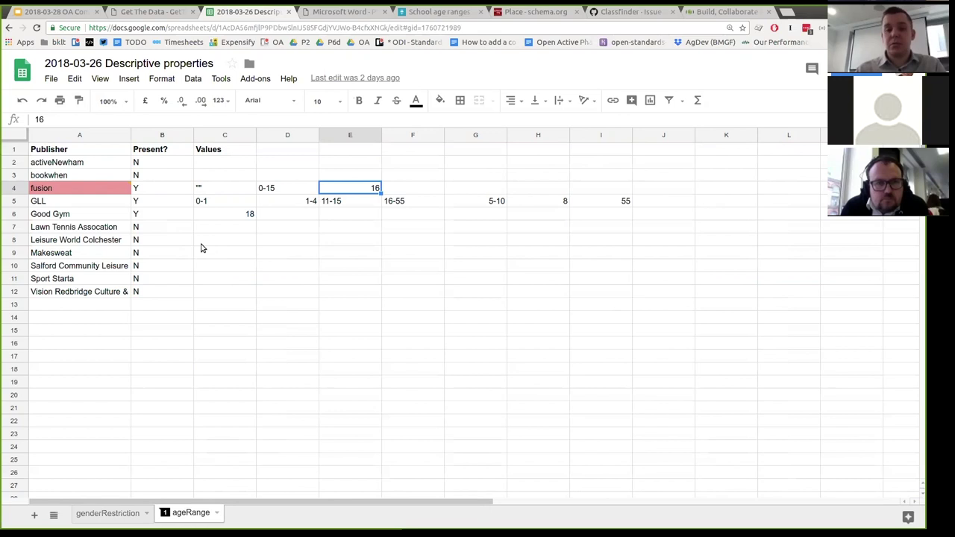
Highlight the fusion row from its last age value in E4 back to the publisher name in A4.
key("Left")
key("Down")
key("Left")
key("Left")
key("Left")
key("Right")
key("Right")
key("Right")
key("Up")
key("Right")
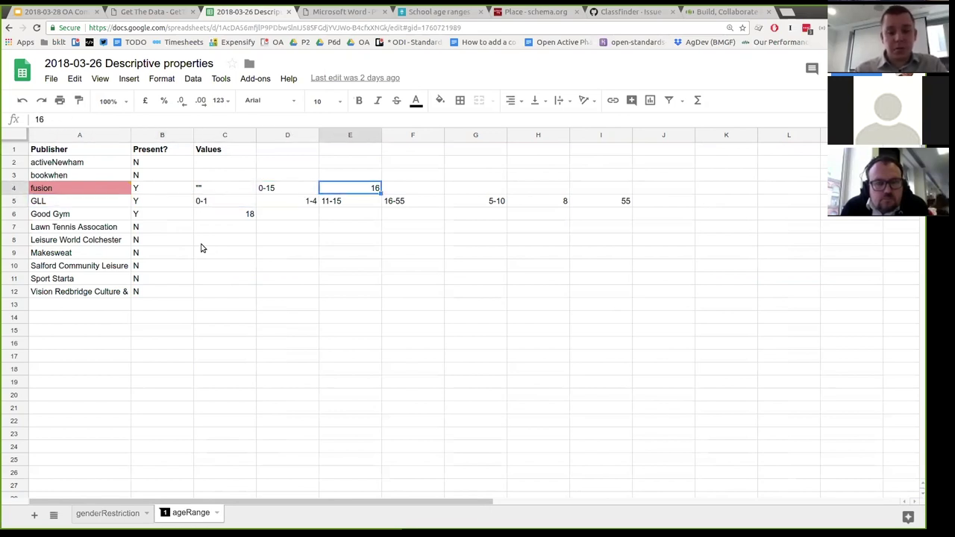
key("shift+Left")
key("shift+Left")
key("shift+Left")
key("shift+Left")
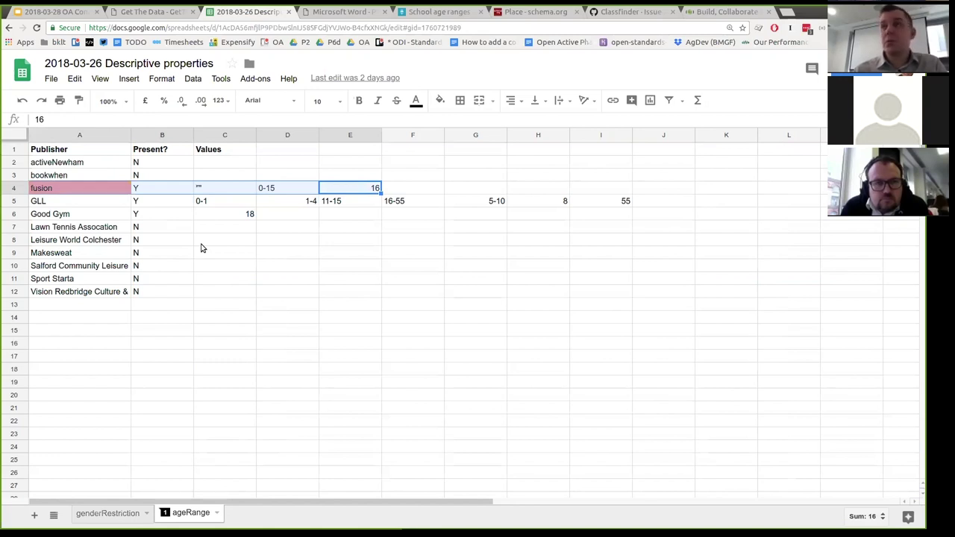
key("Right")
key("Left")
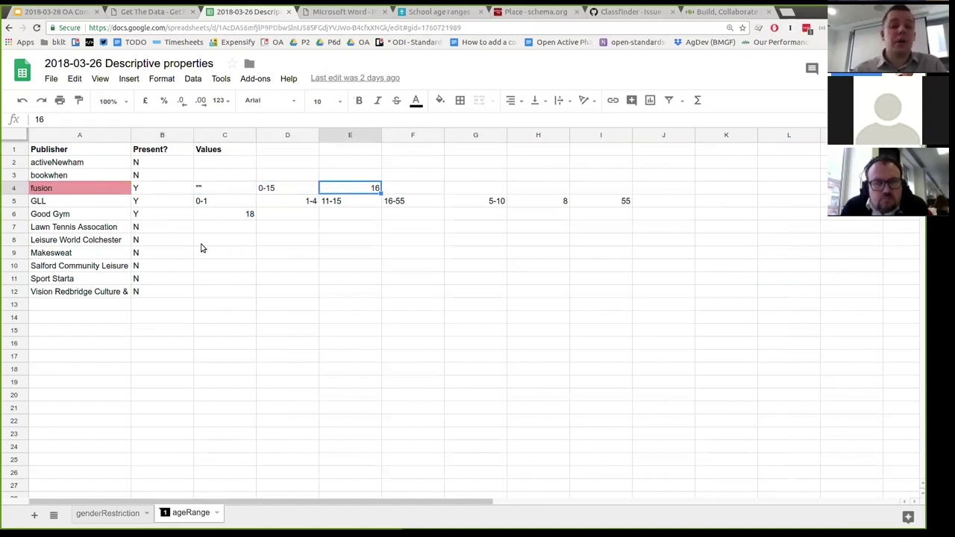
key("shift+Left")
key("shift+Left")
key("shift+Left")
key("shift+Left")
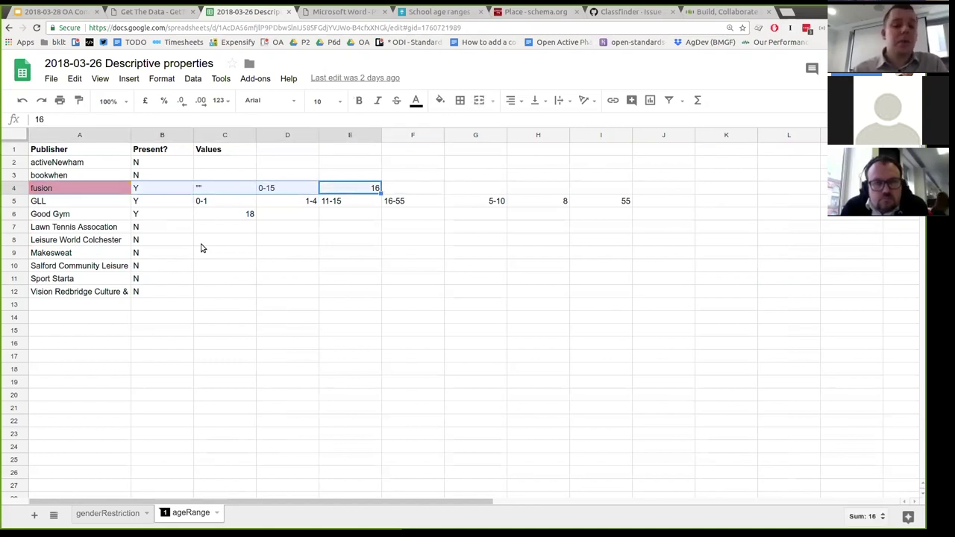
Highlight the fusion row from the publisher name in A4 through its last age value in E4.
key("Right")
key("Left")
key("Left")
key("Left")
key("Left")
key("Left")
key("shift+Right")
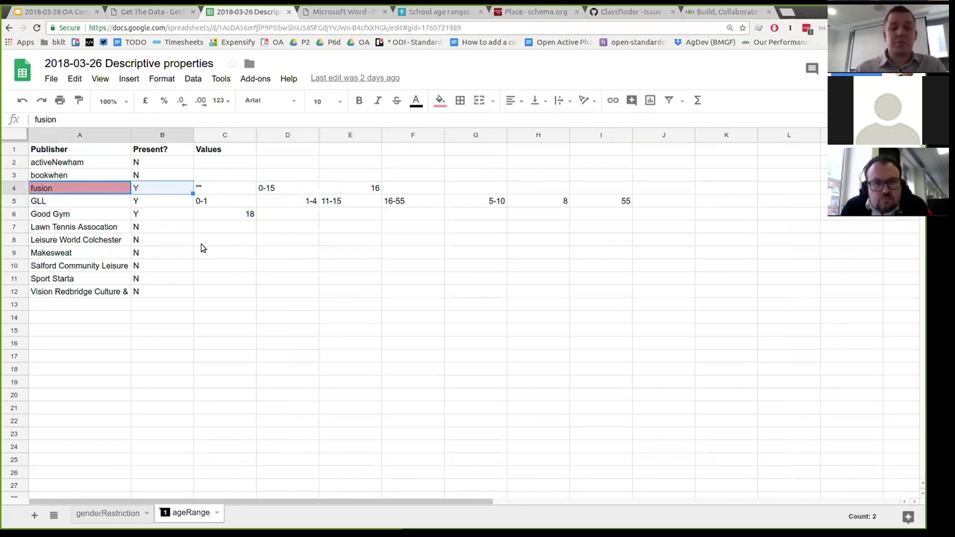
key("shift+Right")
key("shift+Right")
key("shift+Right")
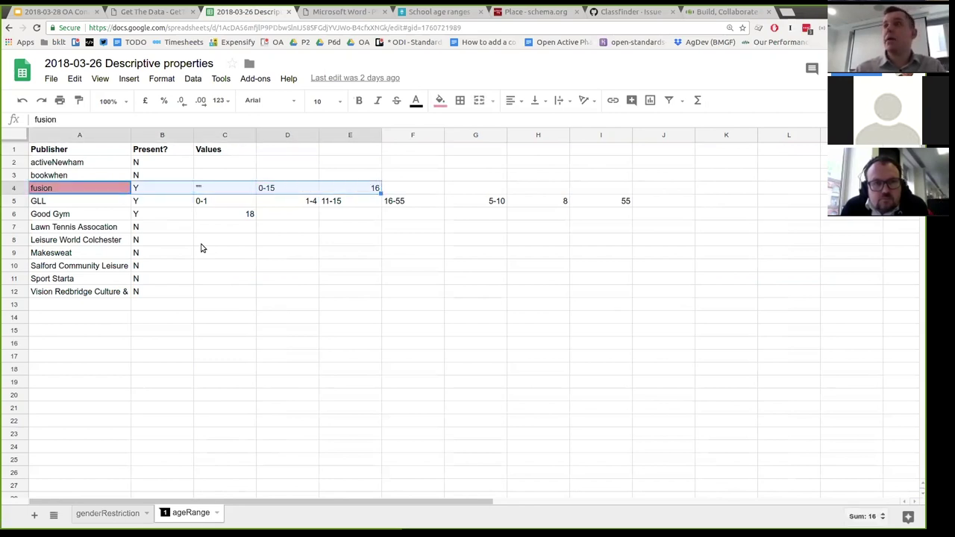
Examine the GLL publisher's age range values one by one across row 5.
key("Down")
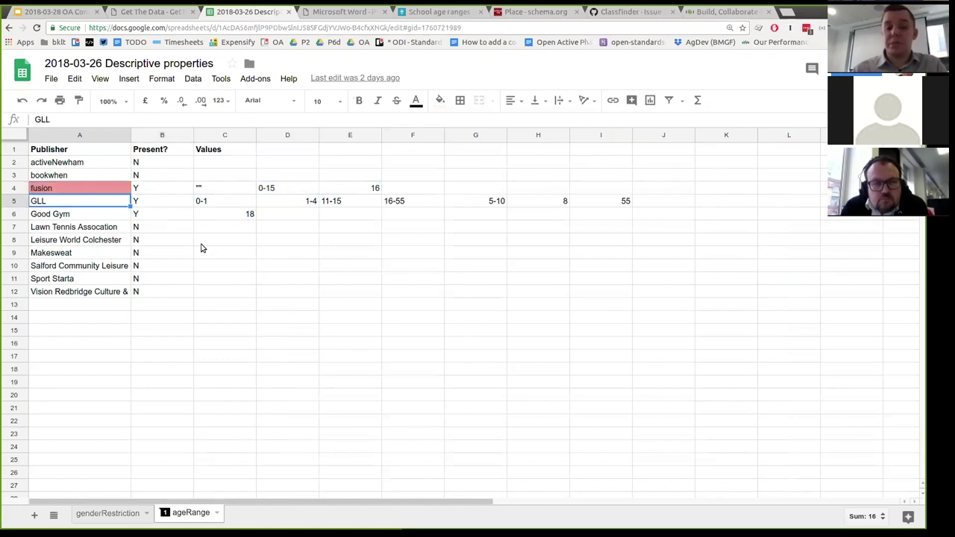
key("Up")
key("Down")
key("shift+Right")
key("shift+Left")
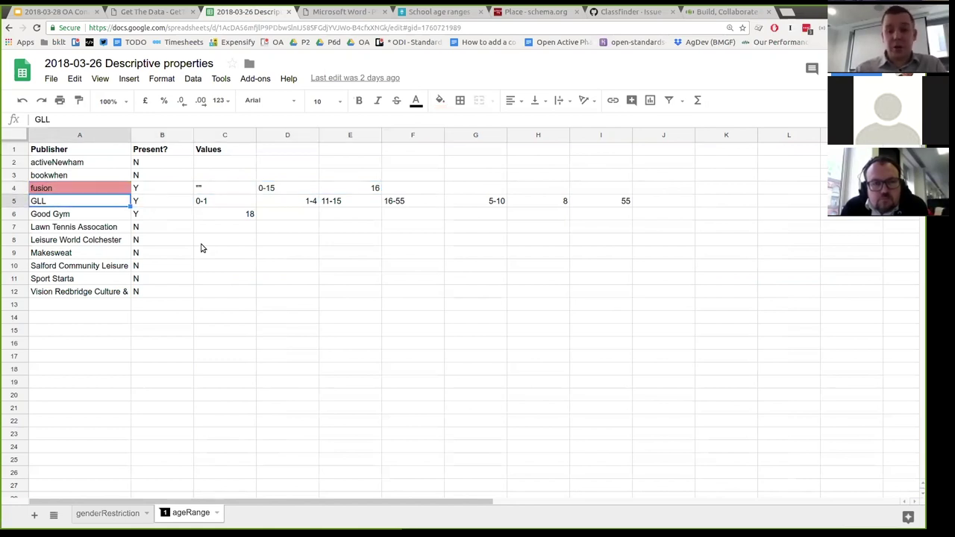
key("shift+Right")
key("shift+Right")
key("shift+Left")
key("shift+Left")
key("Right")
key("Right")
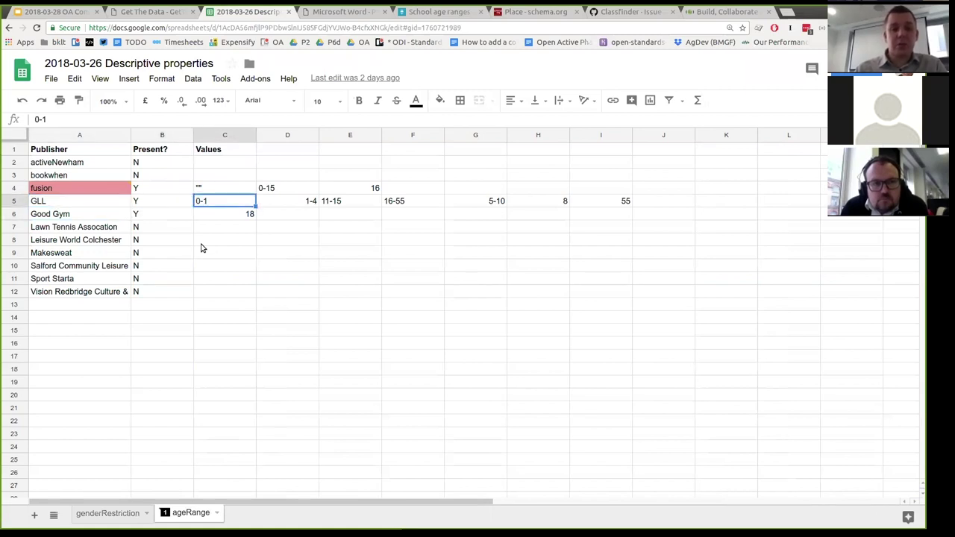
key("Right")
key("Right")
key("Right")
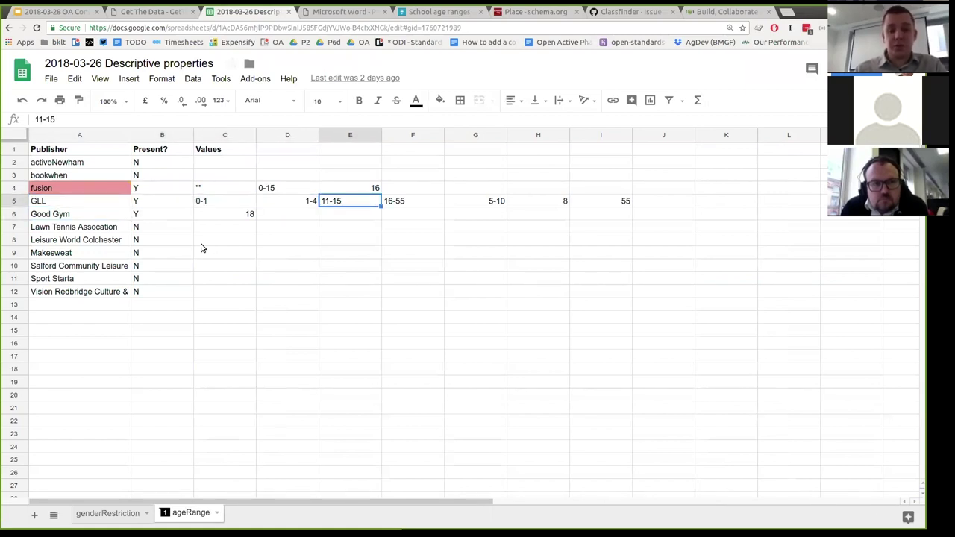
key("Right")
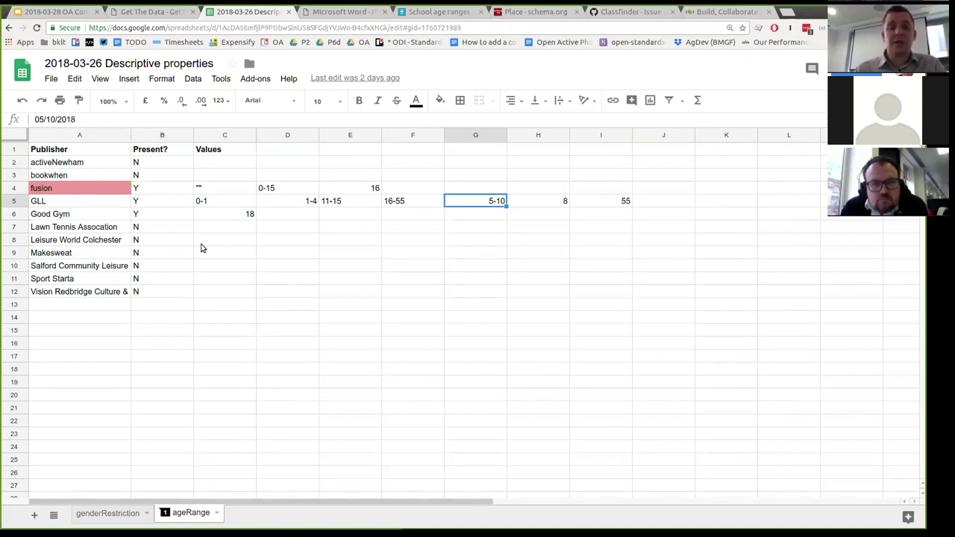
key("Right")
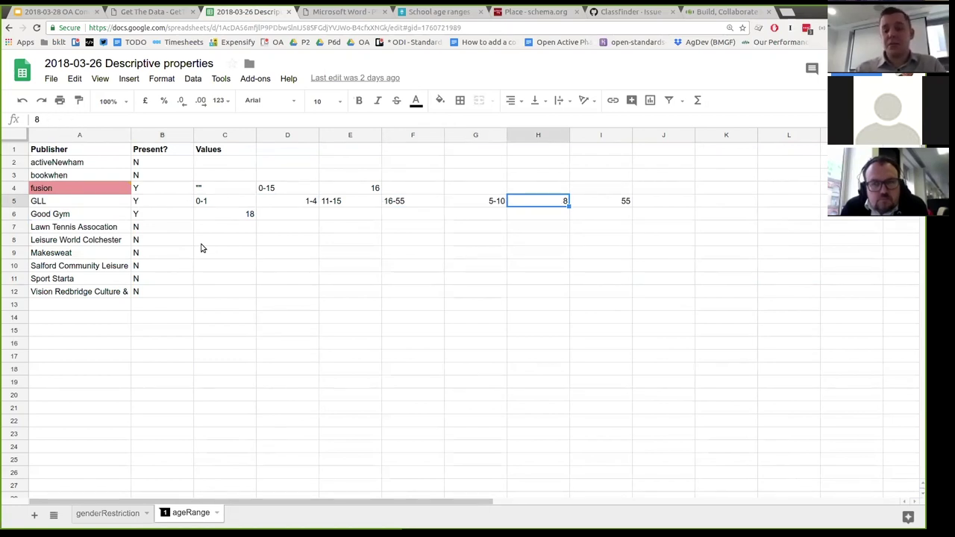
key("Right")
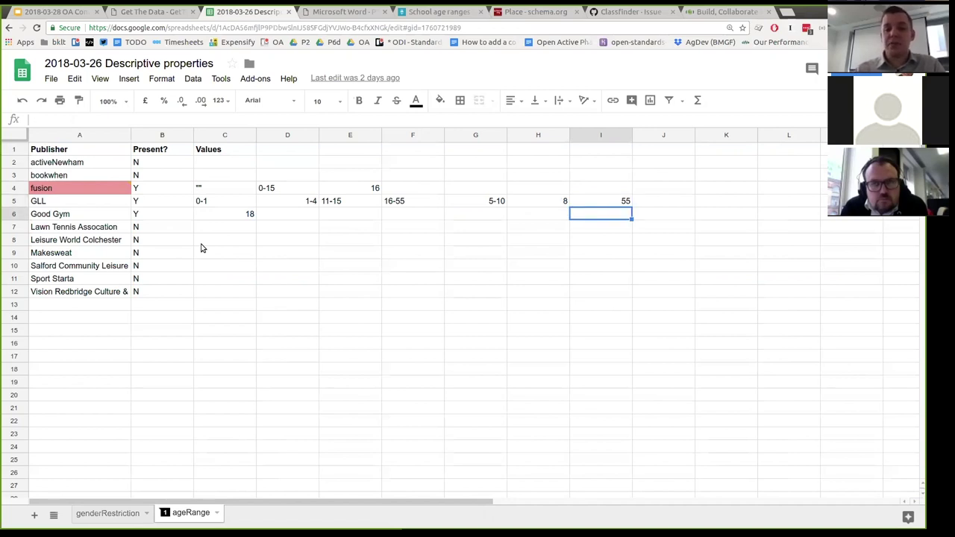
Examine the Good Gym publisher's age value in cell C6.
key("Left")
key("Left")
key("Left")
key("Left")
key("Left")
key("Left")
key("Right")
key("Right")
key("Right")
key("Left")
key("Left")
key("Left")
key("Left")
key("Left")
key("Down")
key("Right")
key("Right")
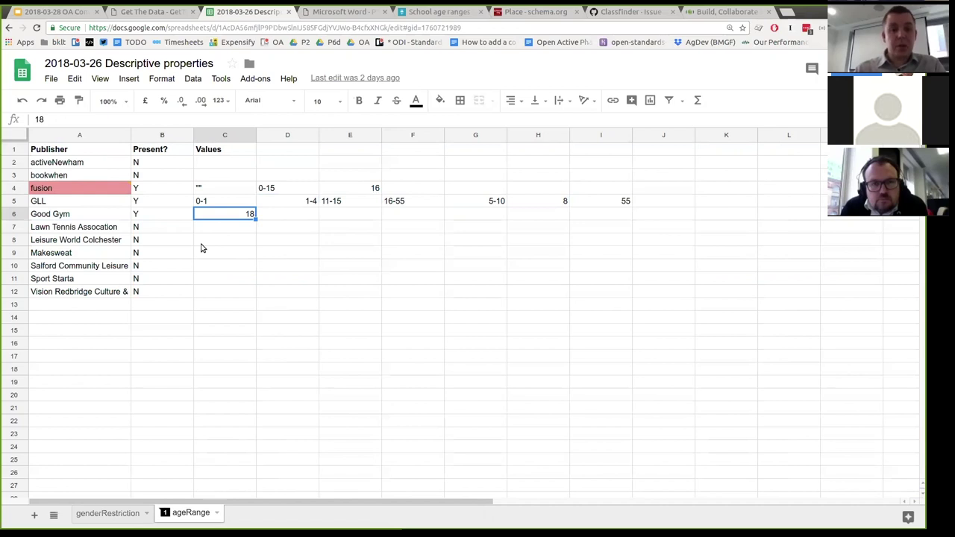
Highlight the fusion, GLL and Good Gym rows together across cells A4 to I6.
key("Up")
key("Up")
key("Left")
key("Left")
key("shift+Down")
key("shift+Down")
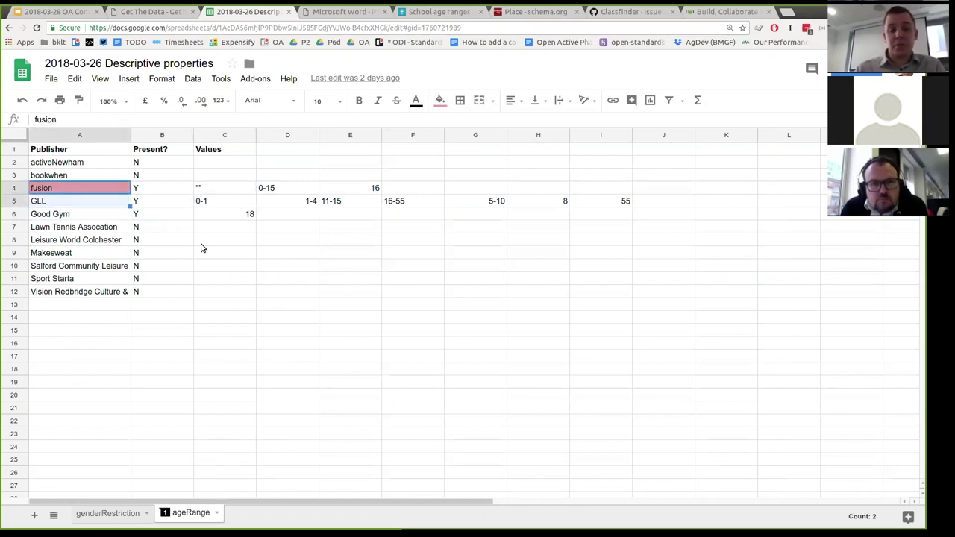
key("shift+Right")
key("shift+Right")
key("shift+Right")
key("shift+Right")
key("shift+Right")
key("shift+Right")
key("shift+Right")
key("shift+Right")
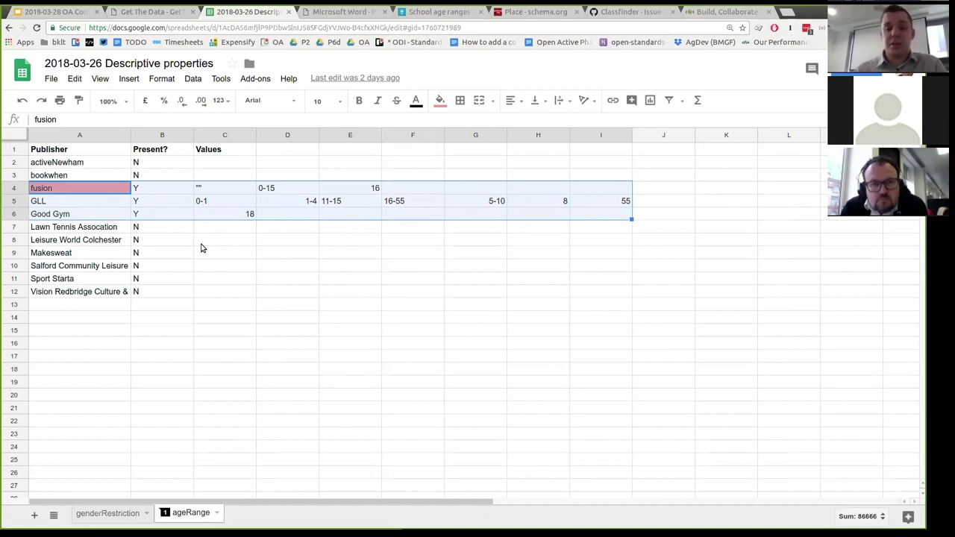
key("Left")
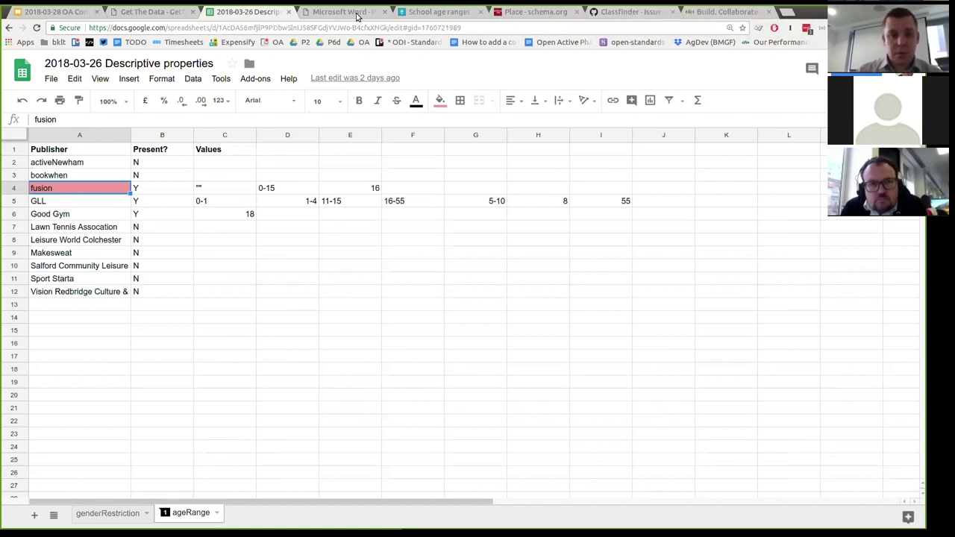
key("Right")
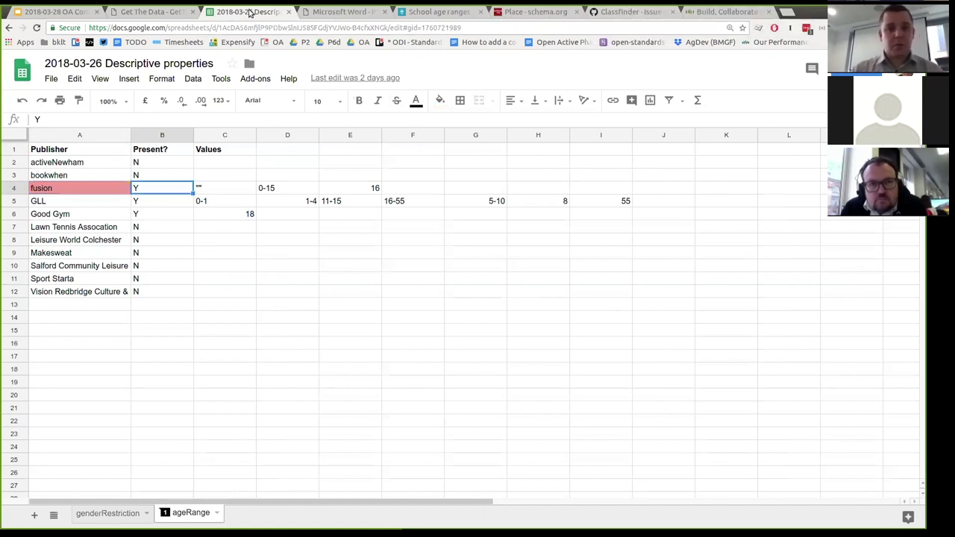
key("Right")
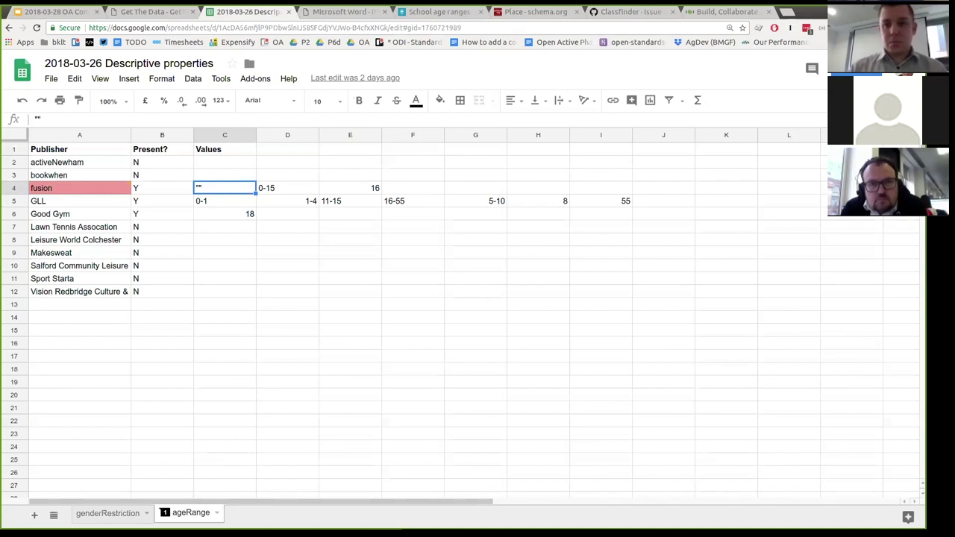